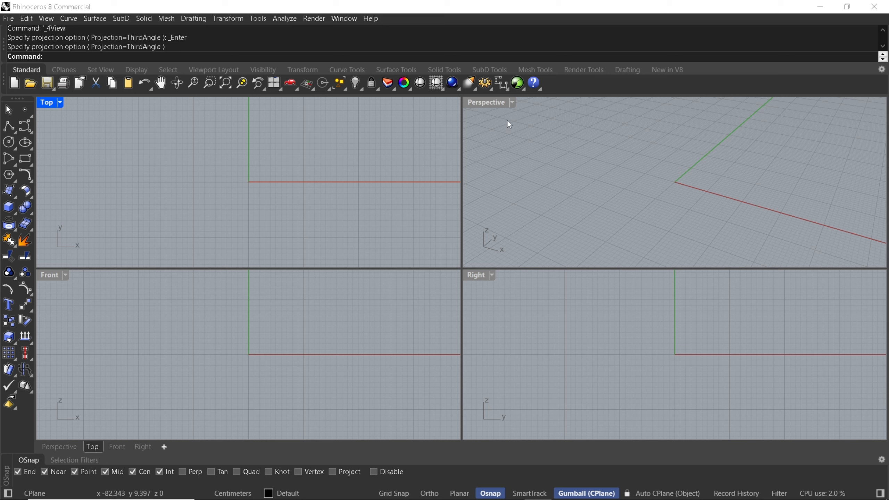
Draw an open wavy degree-3 control-point curve crossing the X axis in the Top view.
left_click(13, 123)
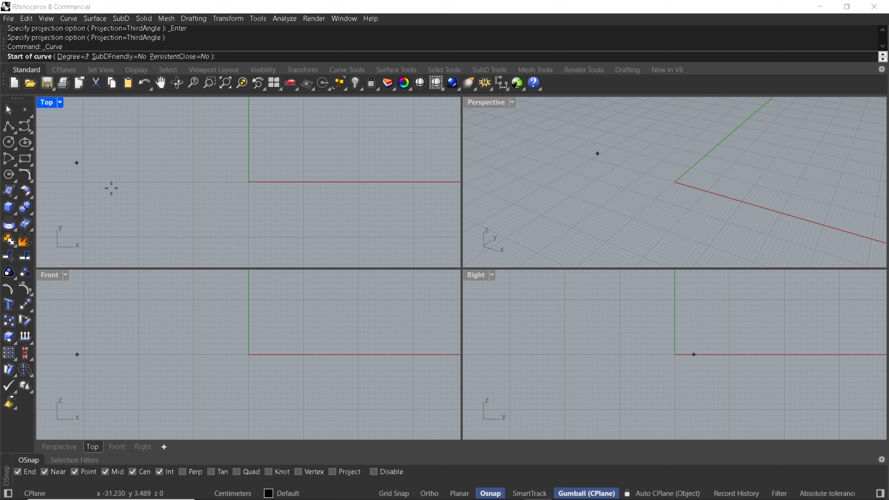
left_click(113, 189)
left_click(121, 165)
left_click(166, 162)
left_click(205, 190)
left_click(254, 209)
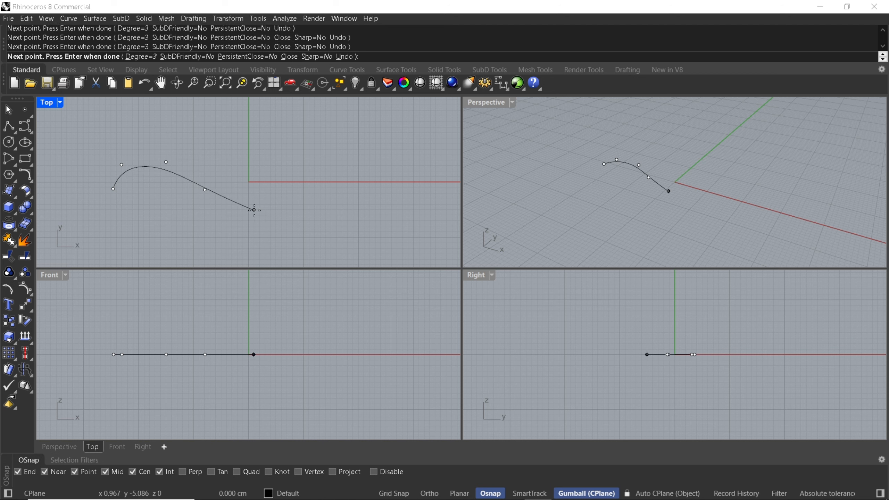
left_click(315, 176)
left_click(353, 164)
key("Return")
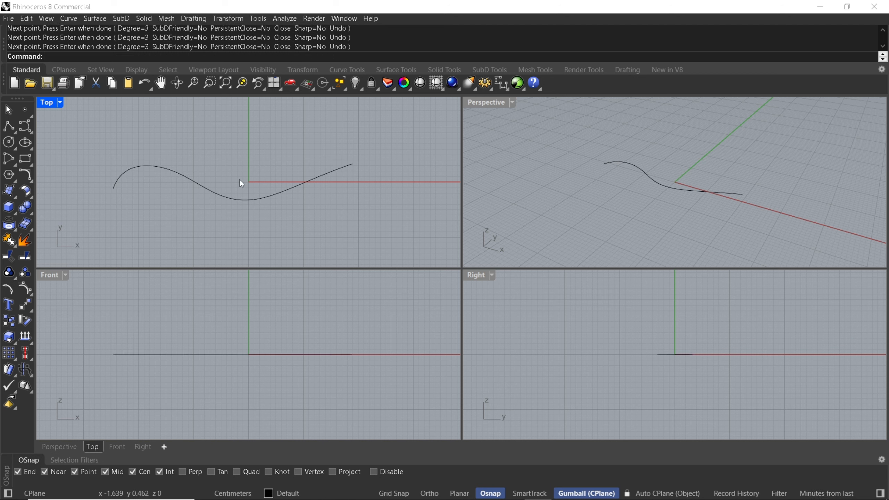
Extrude the wavy curve straight up along Z in the Front view to form a vertical surface.
left_click_drag(244, 172, 172, 229)
scroll(242, 387, "down", 6)
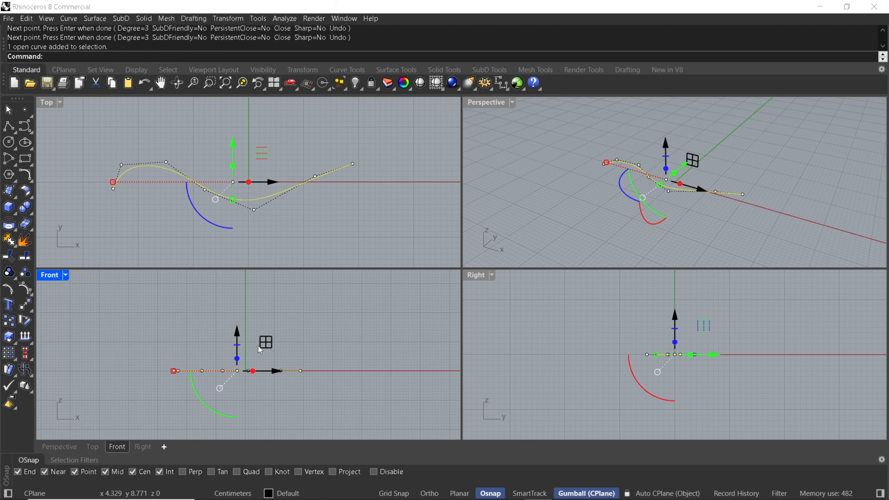
scroll(257, 345, "down", 4)
right_click_drag(258, 345, 235, 380)
left_click_drag(223, 385, 227, 323)
left_click(320, 302)
left_click(708, 210)
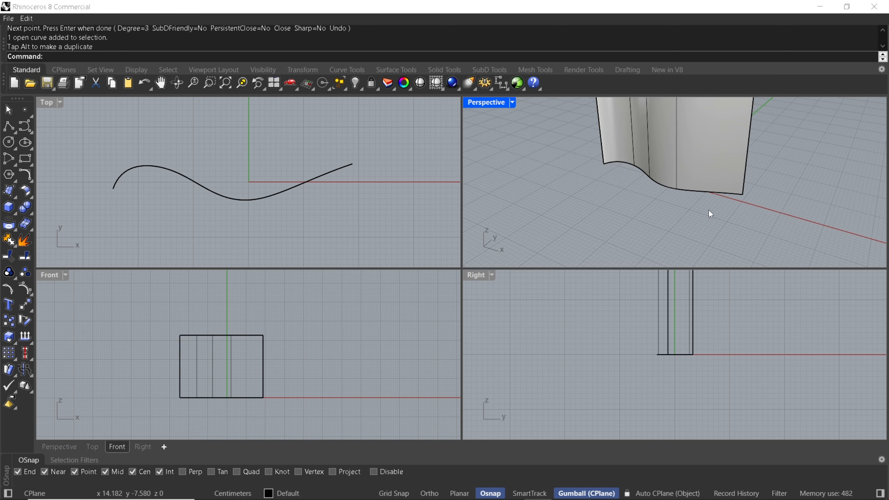
scroll(708, 211, "down", 5)
right_click_drag(684, 196, 665, 187)
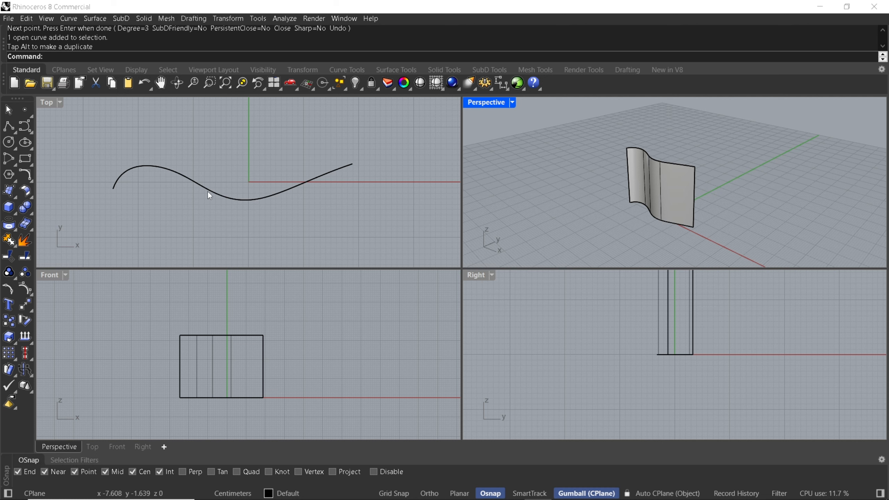
Create a sphere by its diameter beside the wavy surface in the Top view and set that view to Shaded display.
right_click_drag(175, 192, 212, 186)
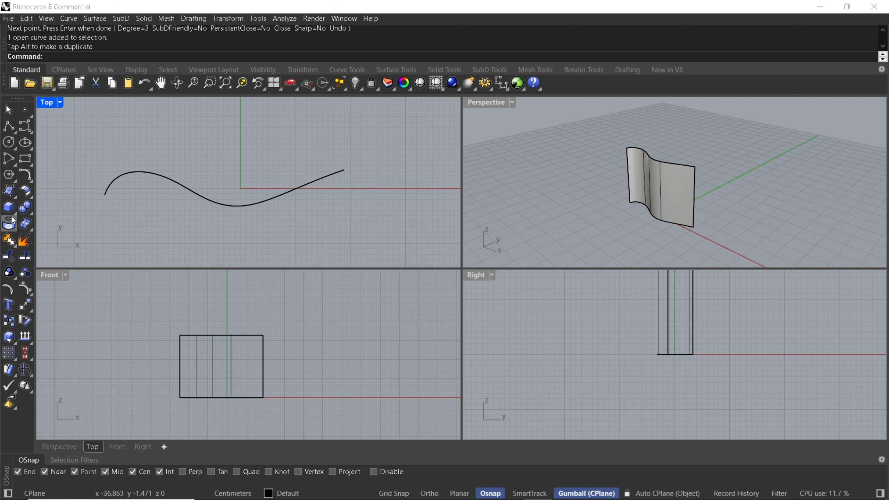
left_click(16, 214)
left_click(75, 213)
scroll(234, 183, "down", 6)
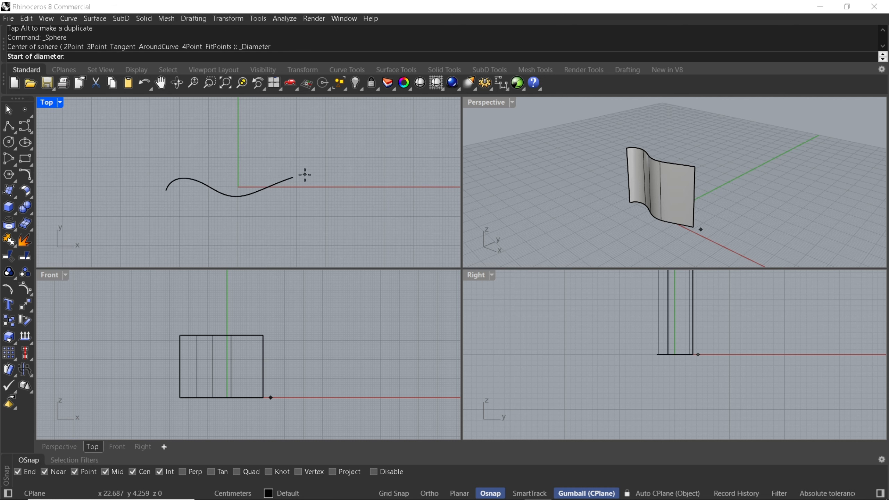
right_click_drag(306, 174, 207, 191)
left_click(243, 204)
left_click(351, 204)
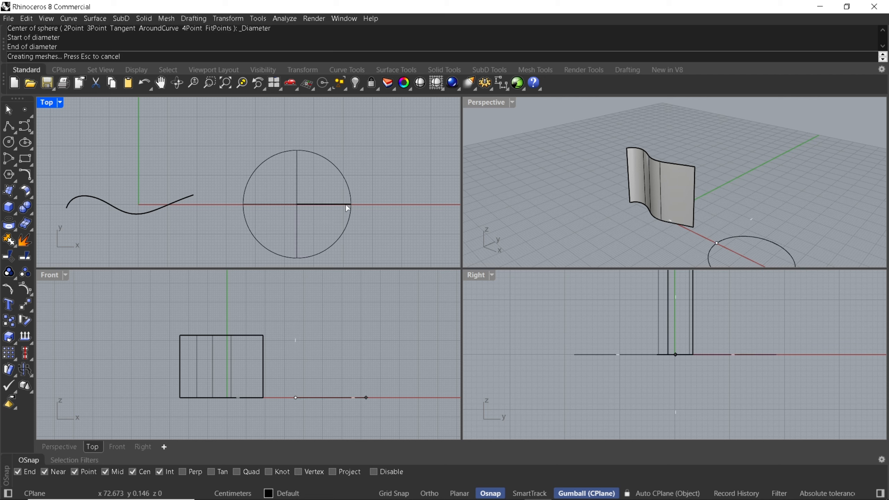
middle_click(371, 217)
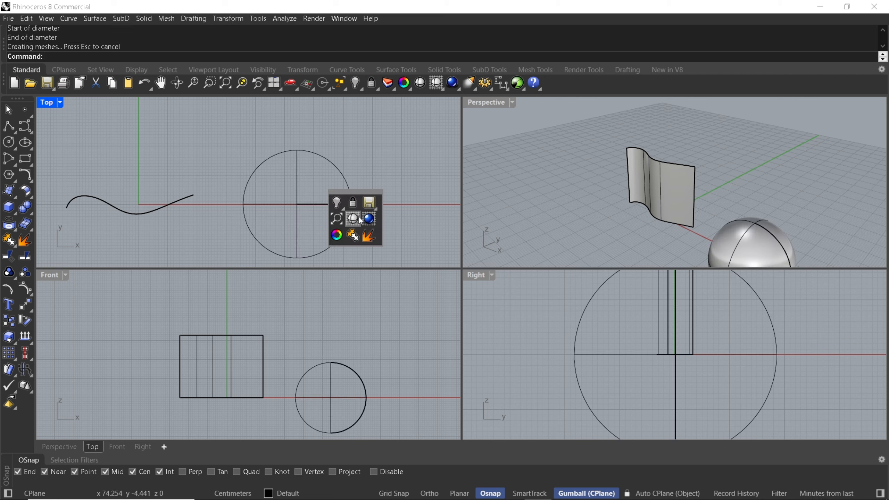
left_click(360, 221)
Draw an open wavy degree-3 curve across the middle of the sphere in the Top view.
left_click(25, 126)
scroll(232, 193, "up", 3)
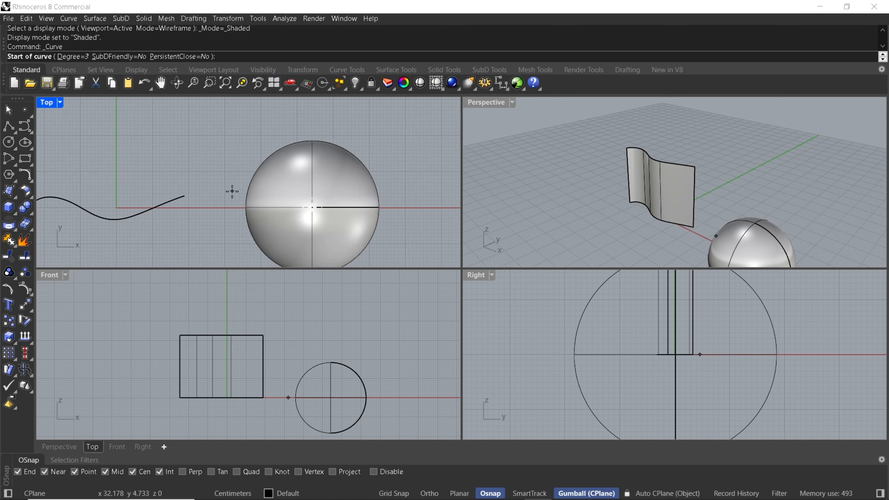
left_click(270, 212)
left_click(288, 183)
left_click(313, 214)
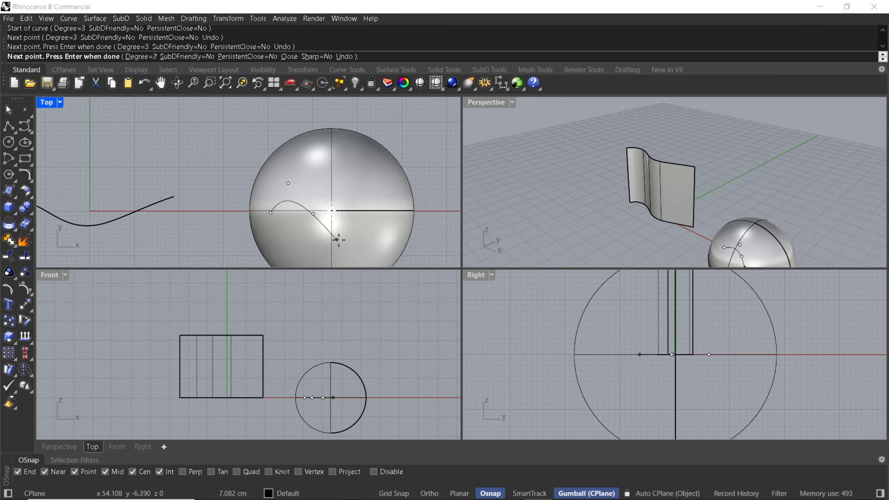
left_click(340, 239)
key("Escape")
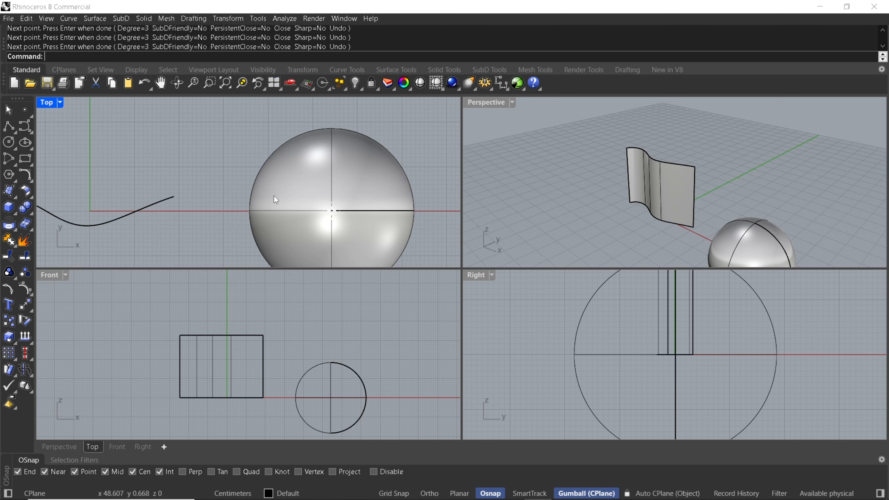
Project the wavy curve onto the sphere from the Top view, using CPlaneZ as the direction.
left_click_drag(252, 180, 396, 228)
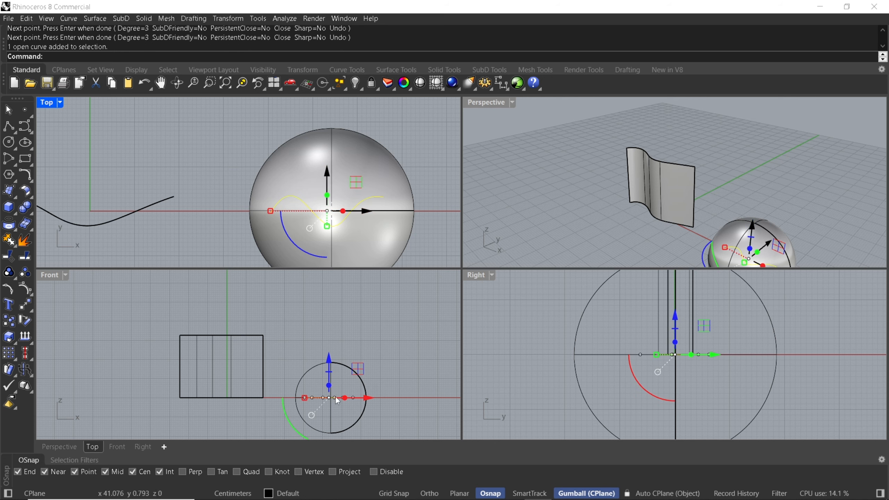
right_click_drag(728, 182, 710, 212)
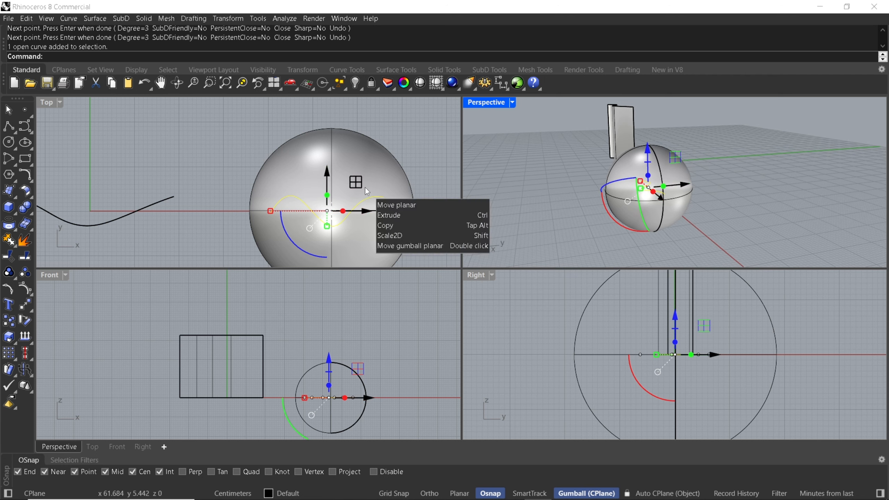
type("Project")
key("Return")
right_click_drag(330, 176, 301, 182)
left_click(310, 171)
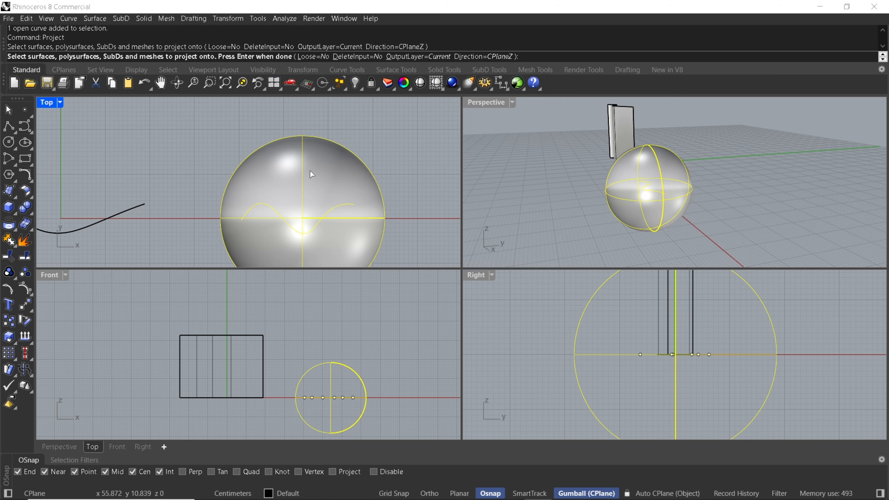
key("Return")
Delete the projected curve on the underside of the sphere.
right_click_drag(694, 164, 737, 235)
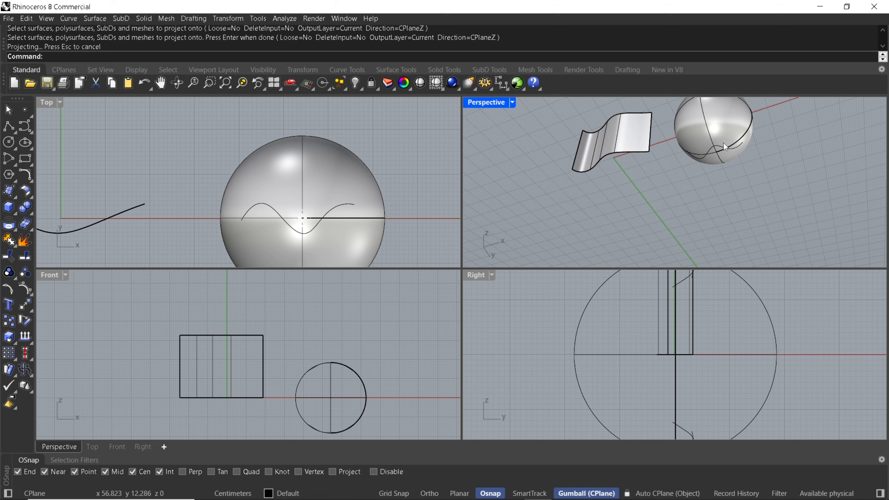
left_click(720, 151)
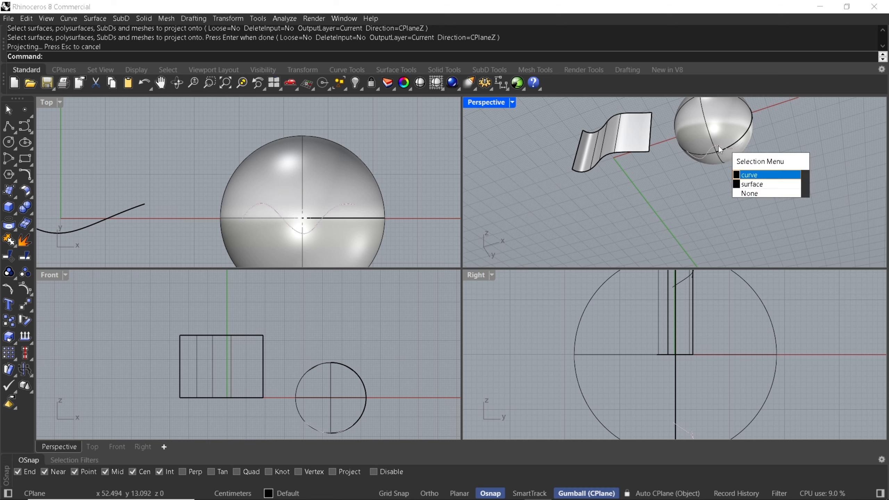
left_click(750, 174)
key("Delete")
right_click_drag(750, 175, 723, 190)
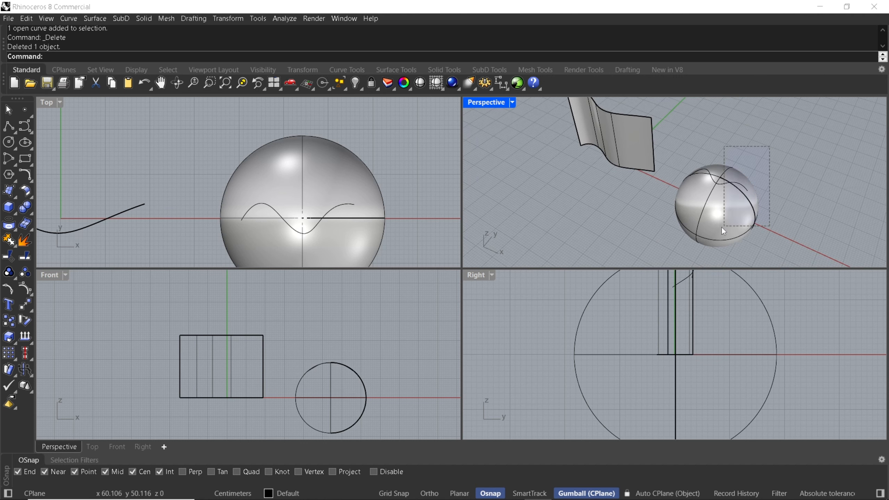
Copy the sphere together with its curves along the X axis to place a second set beside the original.
left_click_drag(723, 231, 723, 229)
scroll(723, 210, "down", 2)
left_click_drag(724, 194, 785, 217)
left_click(750, 169)
Extrude the projected curve on top of the first sphere straight up along Z.
scroll(698, 164, "up", 7)
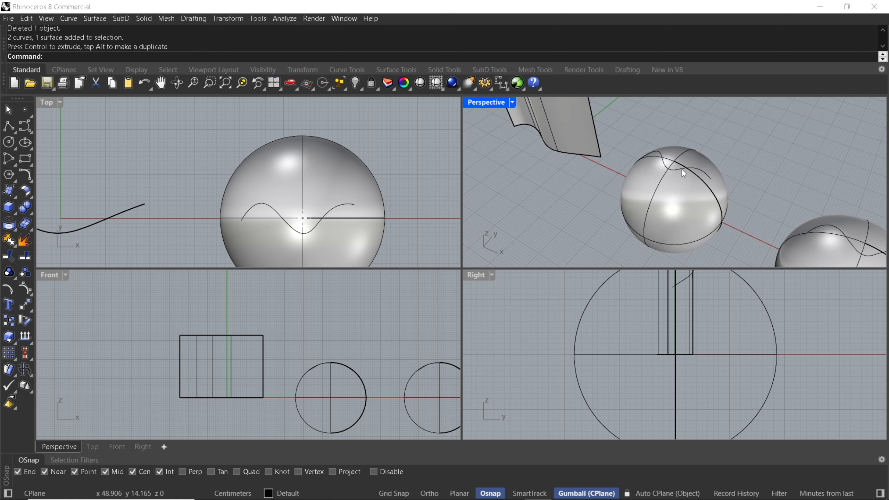
left_click(681, 170)
scroll(678, 176, "down", 6)
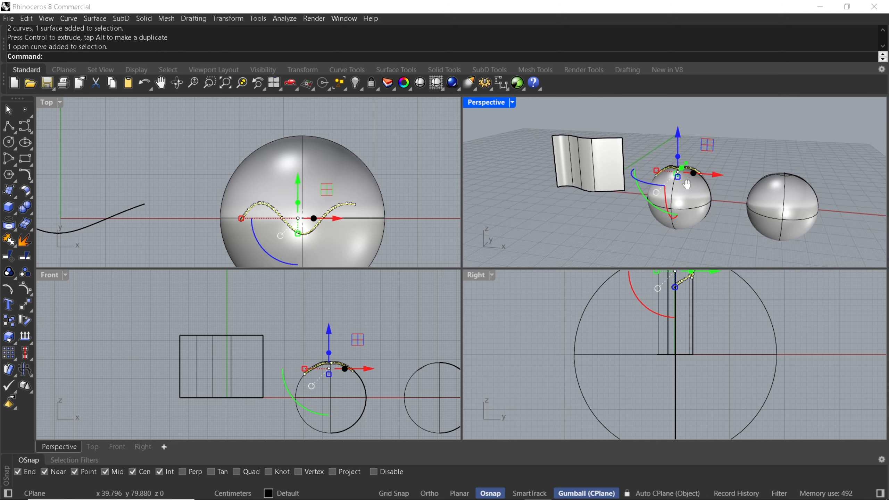
left_click_drag(672, 174, 672, 125)
left_click(740, 143)
mouse_move(740, 144)
right_mouse_down()
mouse_move(693, 163)
mouse_move(661, 163)
mouse_move(753, 141)
right_mouse_up()
right_click_drag(730, 170, 615, 174)
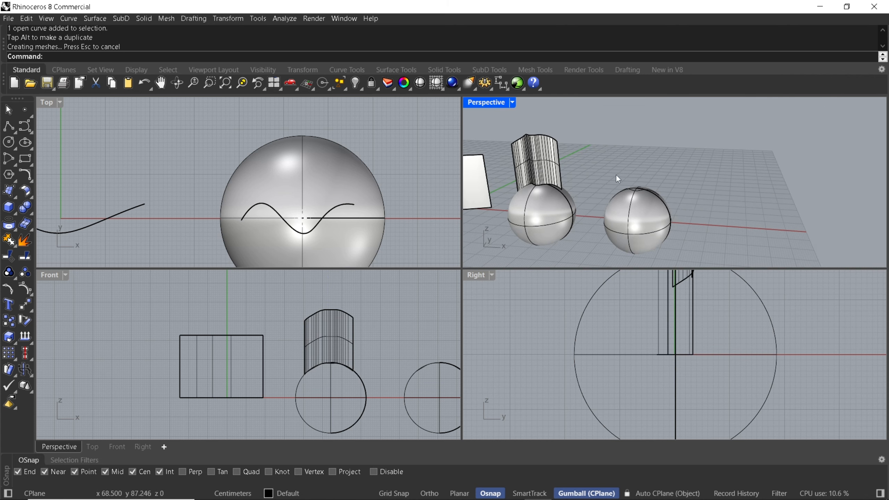
Maximize the Perspective view and run Fin on the second sphere's projected curve, with that sphere as base surface and Normal as direction.
double_click(485, 103)
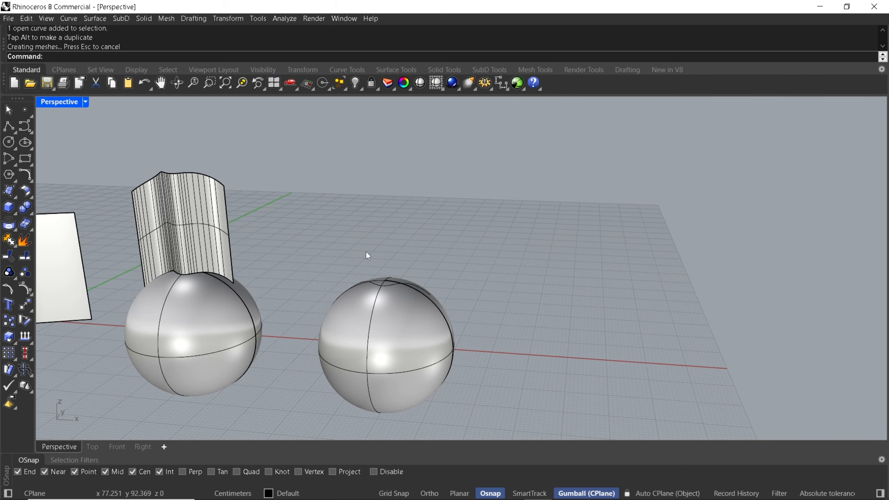
right_click_drag(367, 254, 415, 229)
type("Fin")
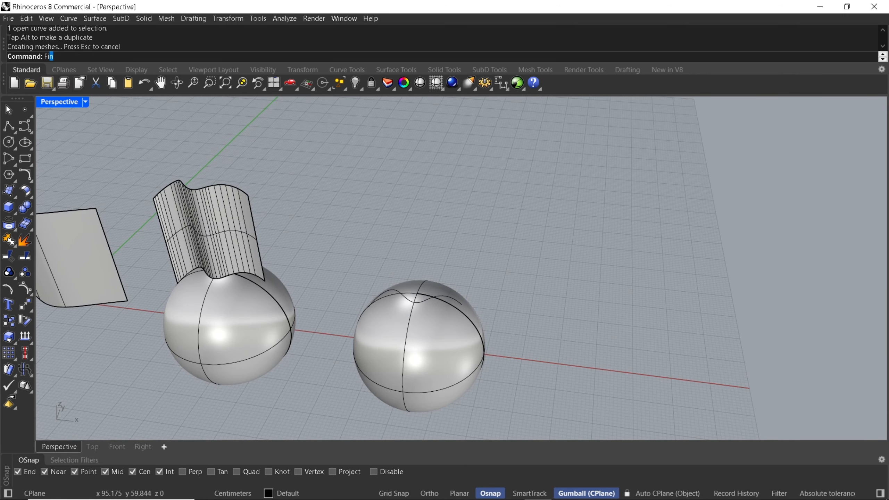
key("Return")
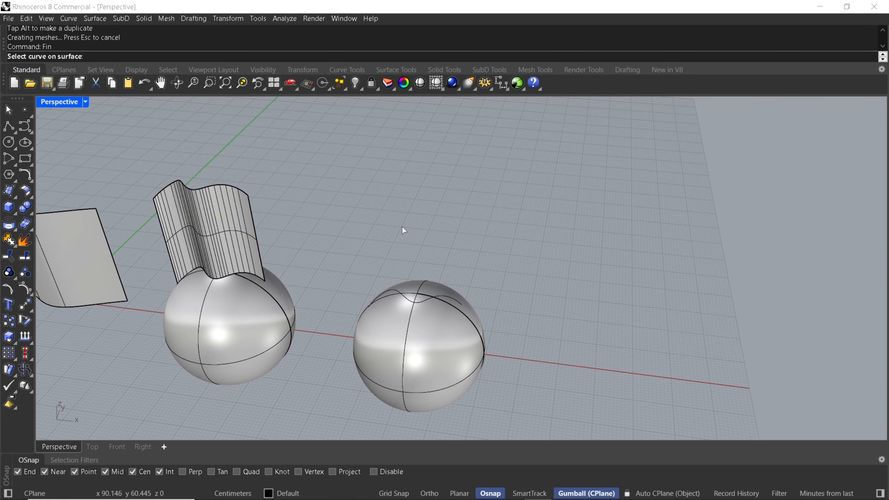
scroll(411, 300, "up", 5)
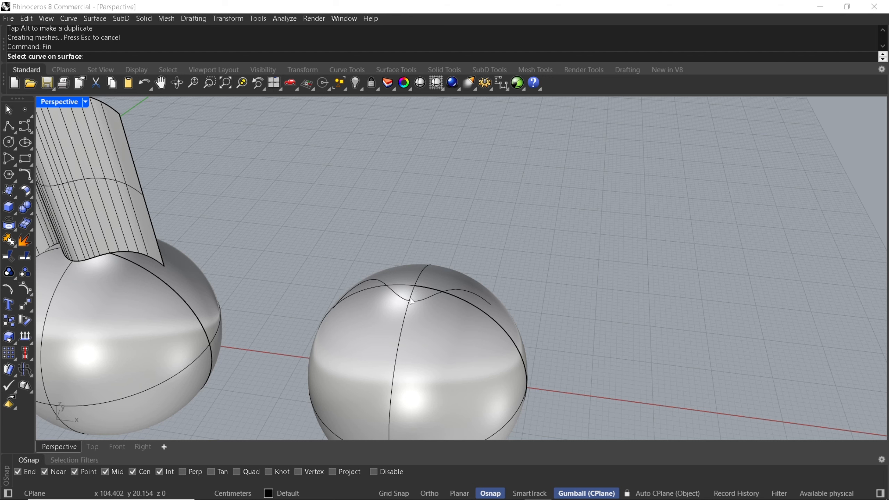
left_click(405, 300)
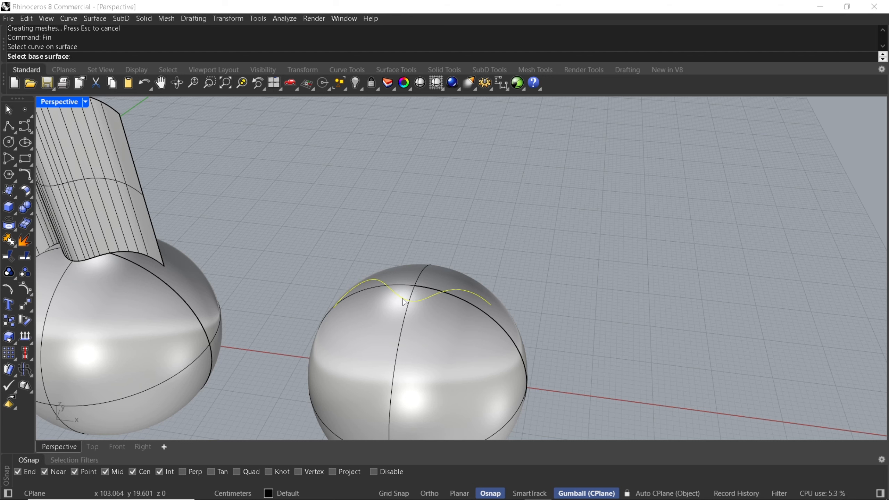
left_click(381, 307)
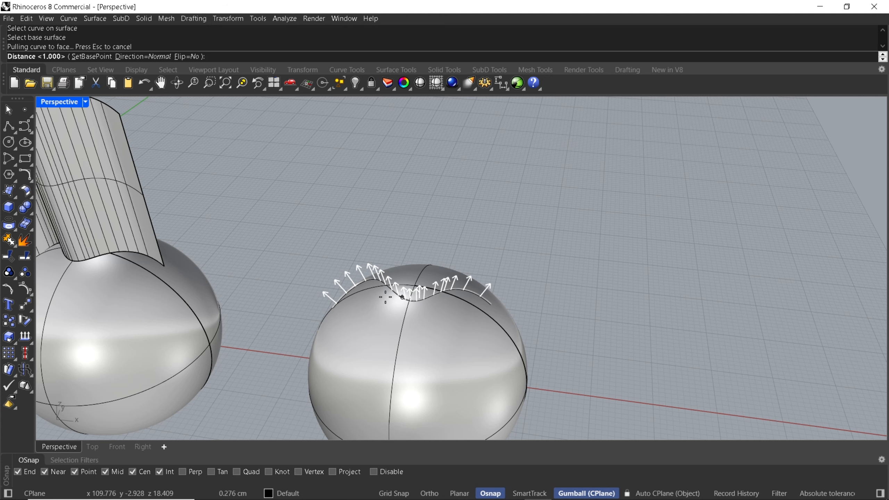
scroll(408, 209, "down", 2)
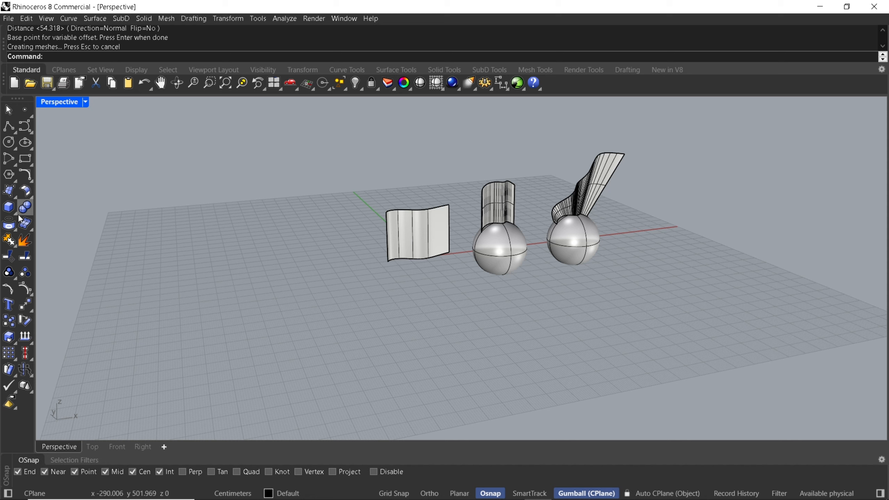
Create a sphere about 60 cm in diameter in the Front view, on the negative X side of the first extruded surface.
left_click(8, 207)
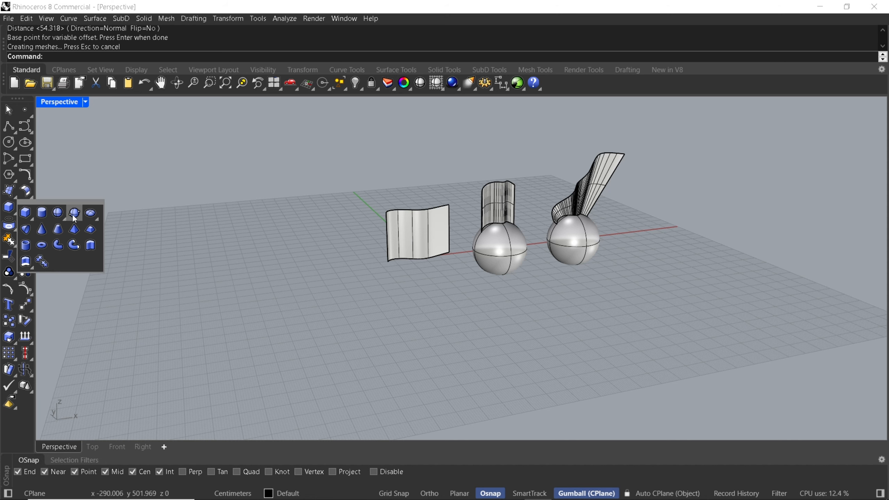
left_click(74, 216)
left_click(118, 447)
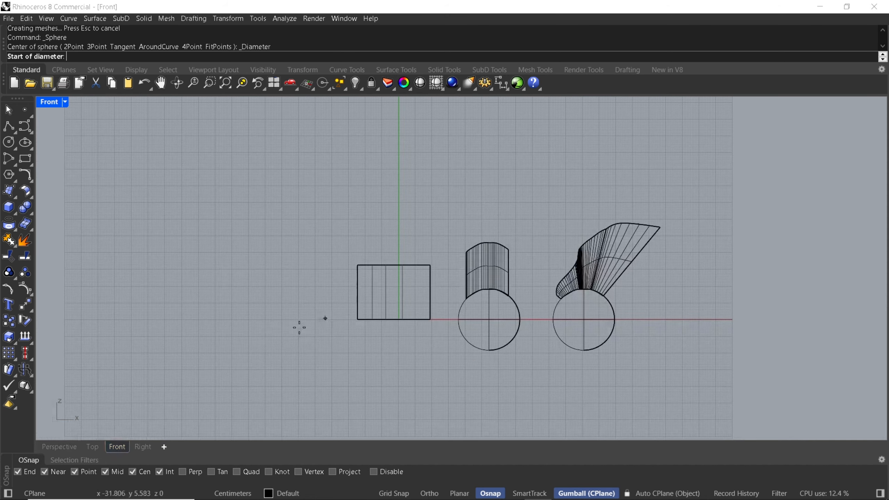
left_click(256, 307)
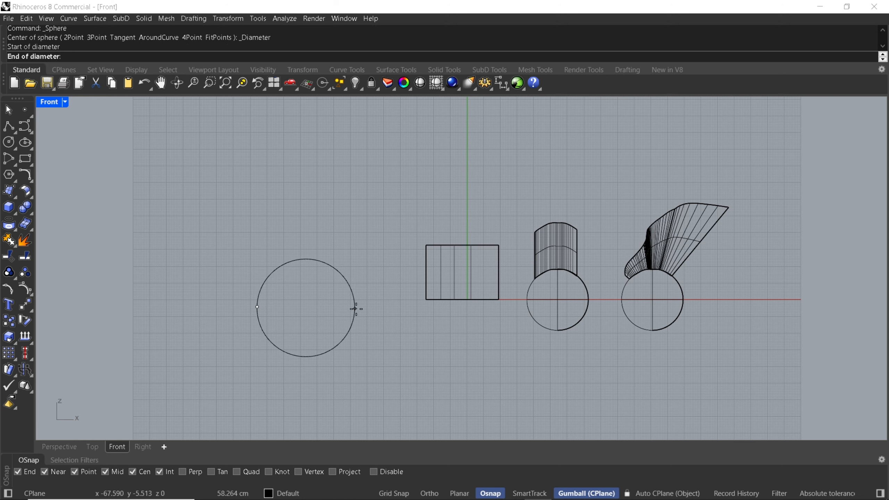
left_click(359, 307)
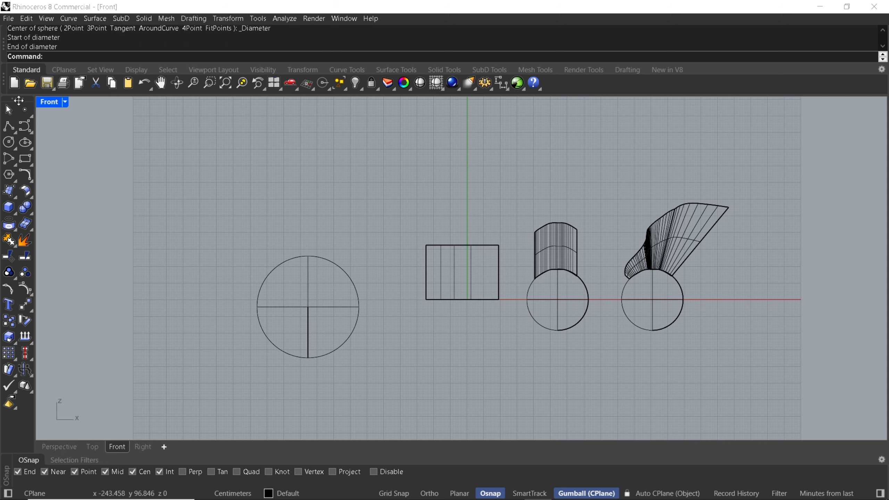
Draw a horizontal polyline segment across the upper half of the new sphere in the Front view, extending past both sides.
left_click(9, 125)
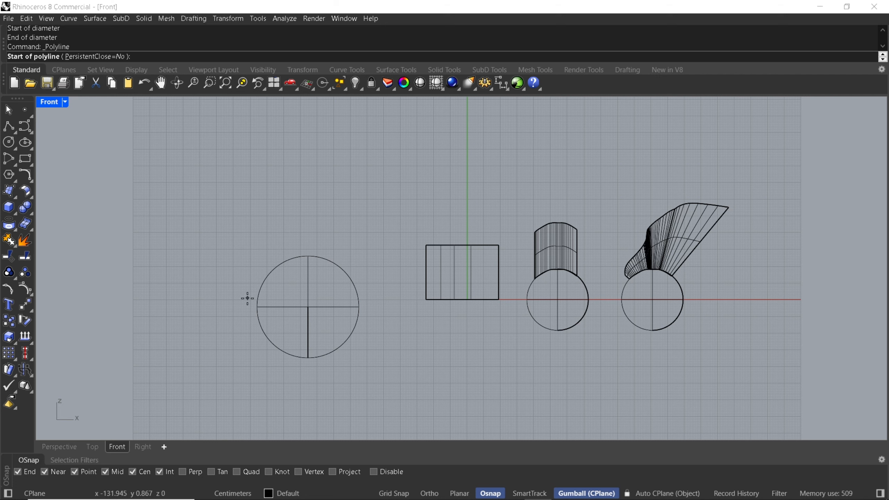
left_click(237, 281)
left_click(387, 281)
key("Return")
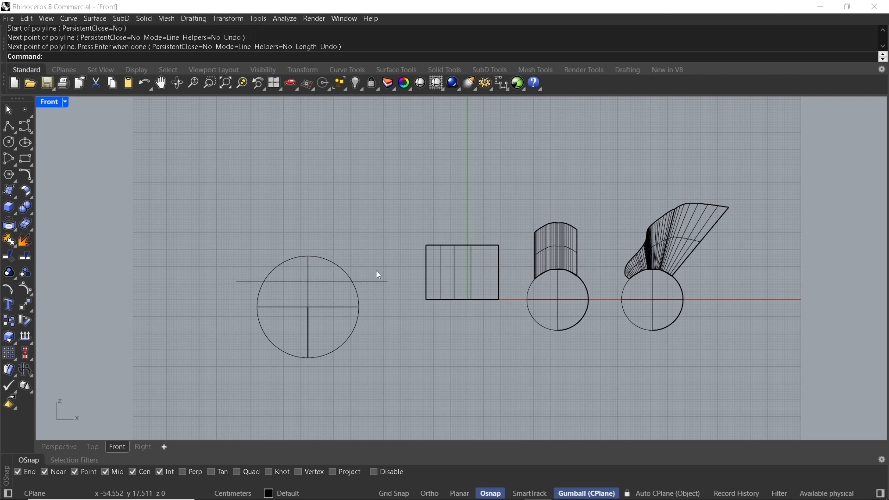
Split the new sphere with the horizontal line.
key("ctrl+shift+s")
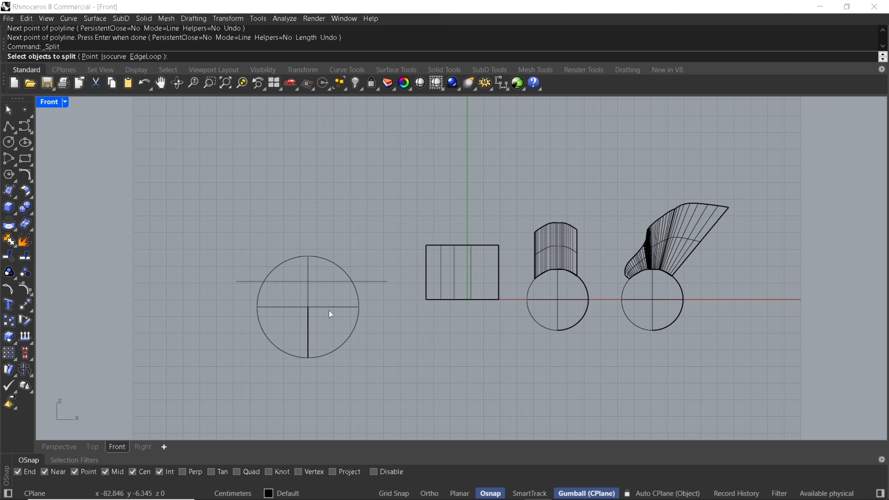